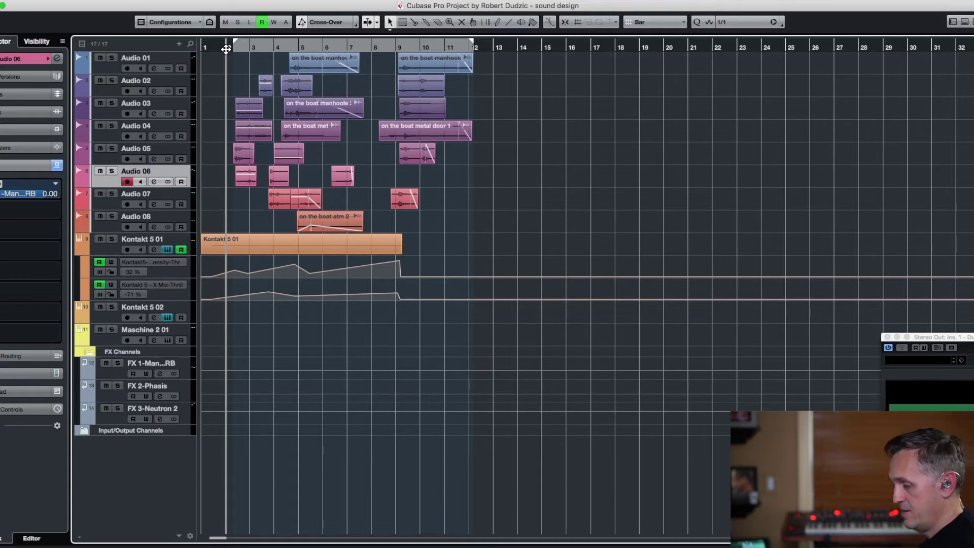
Play the arrangement from near bar 2, and audition Audio 06 soloed from about bar 6
key("space")
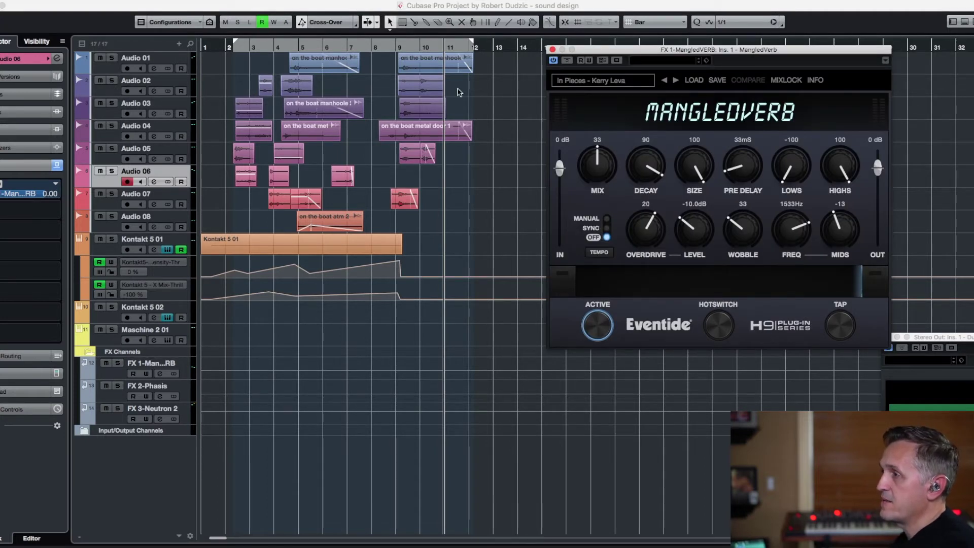
left_click(101, 182)
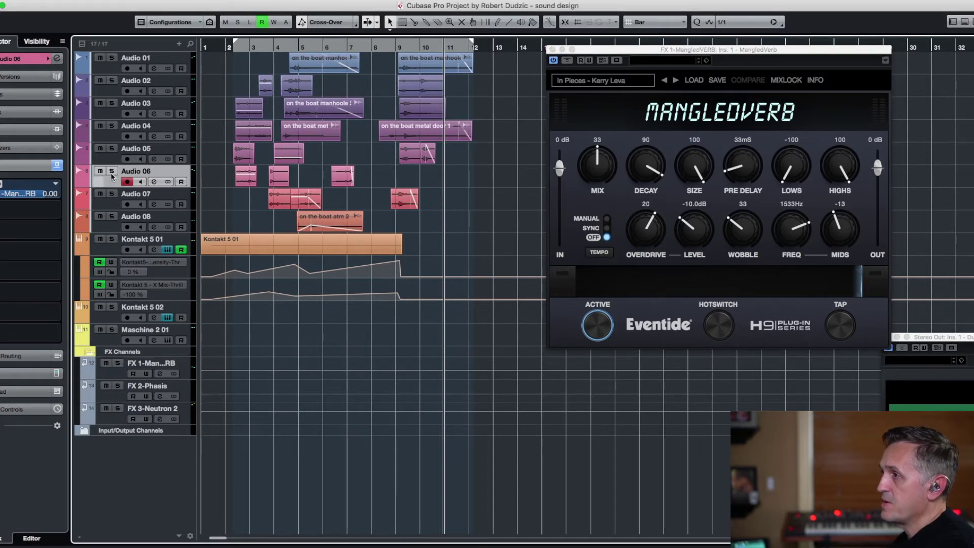
left_click(112, 171)
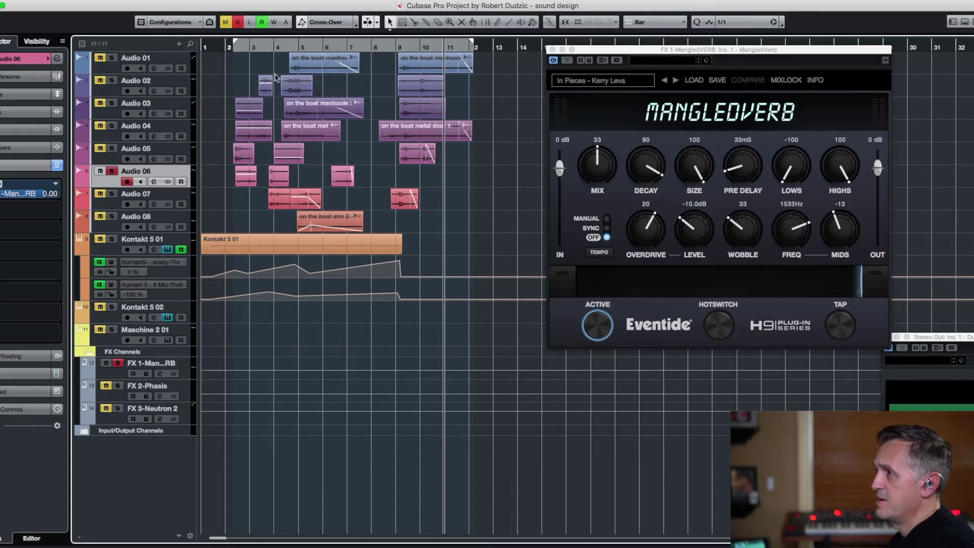
left_click(327, 48)
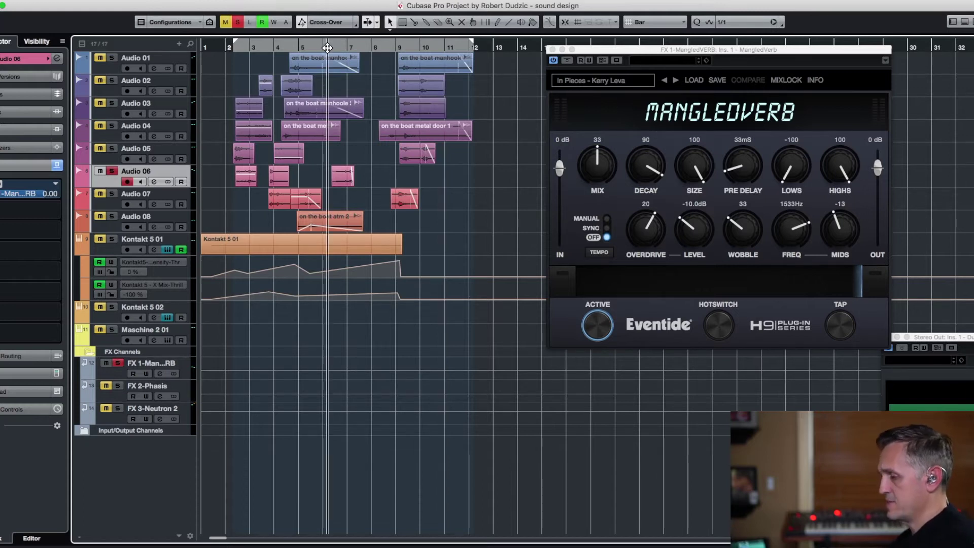
key("space")
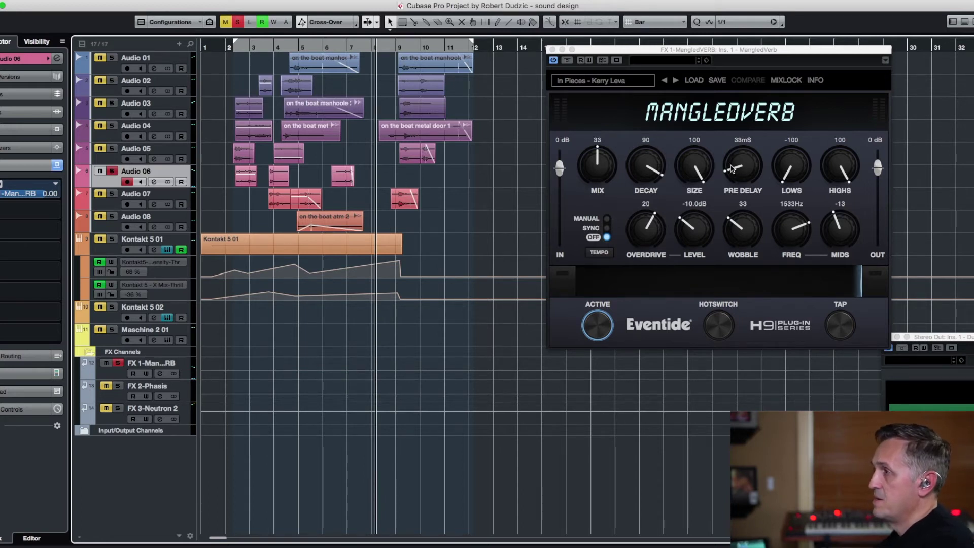
View the preset categories of MangledVerb on FX 1, close the plug-in and unsolo Audio 06
left_click(630, 85)
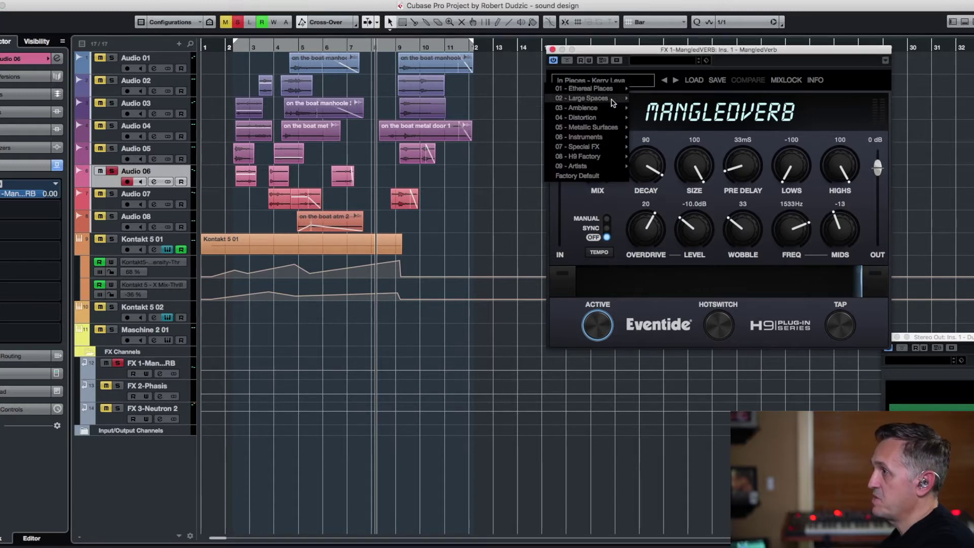
left_click(552, 49)
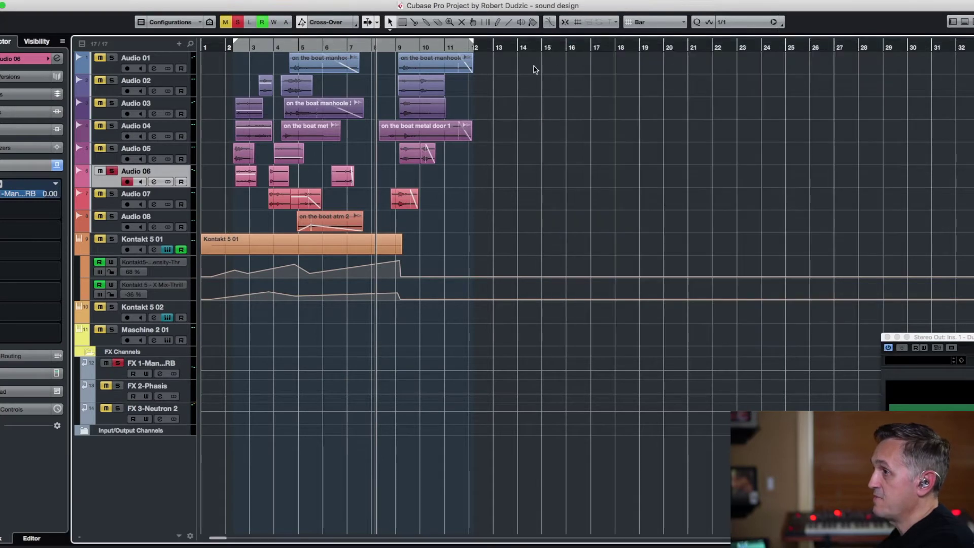
left_click(112, 173)
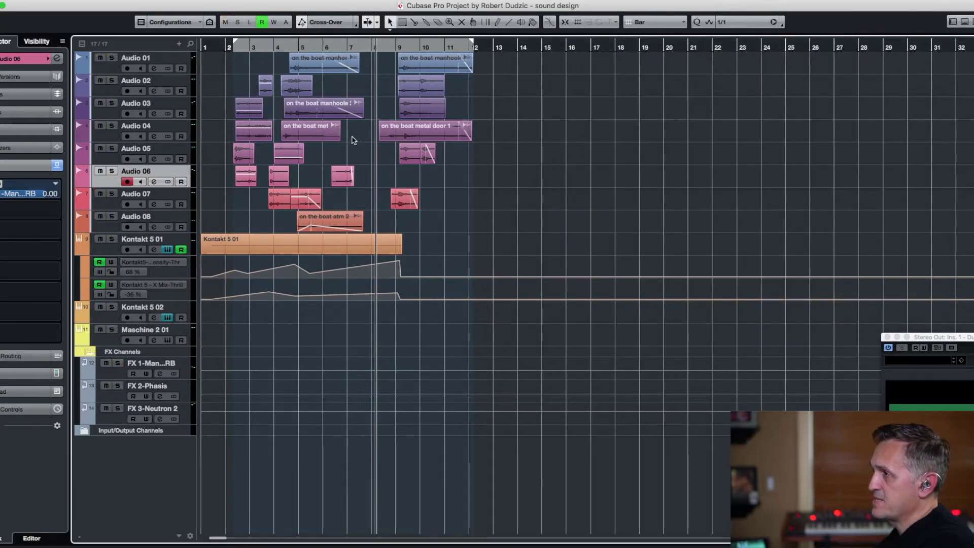
left_click(287, 45)
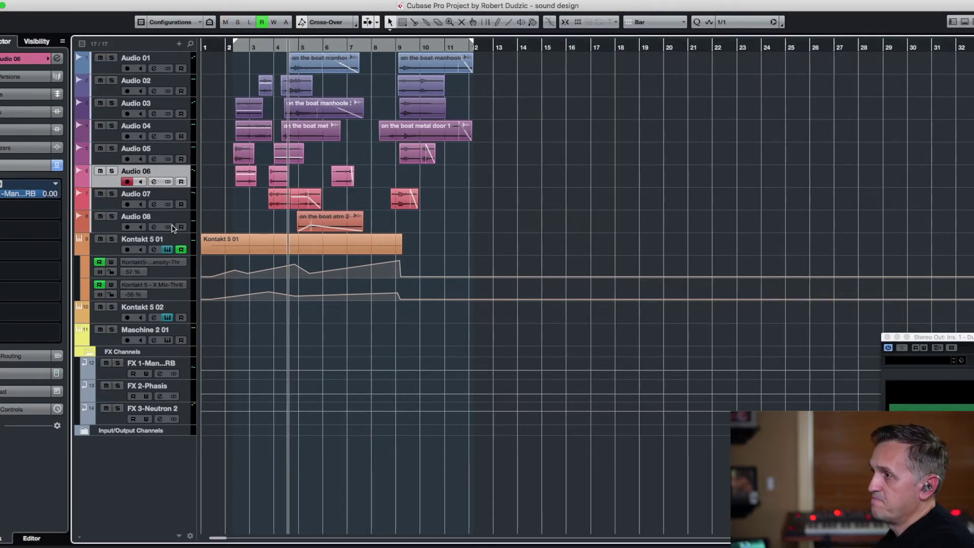
Solo the Maschine 2 01 track and open its Maschine 2 instrument to audition the Drumsynth kick
left_click(111, 330)
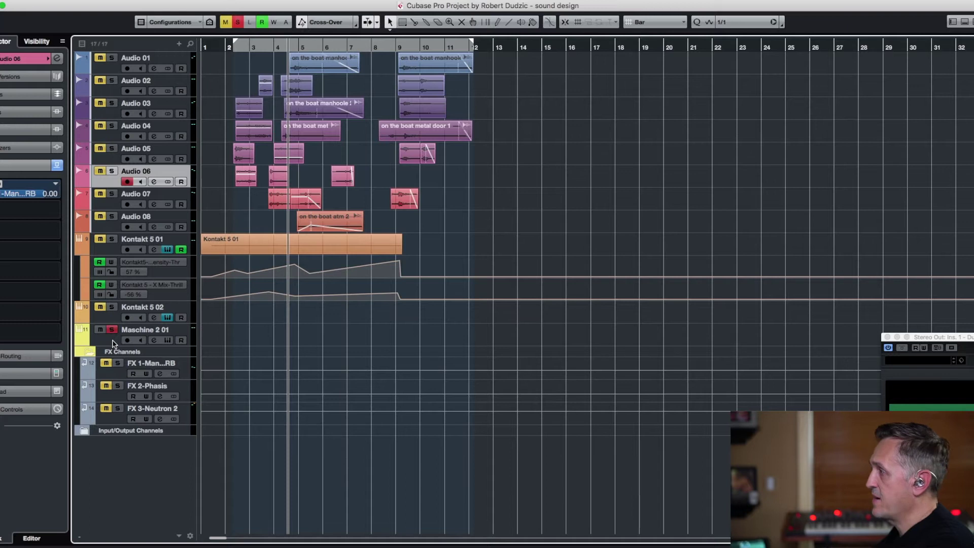
left_click(113, 343)
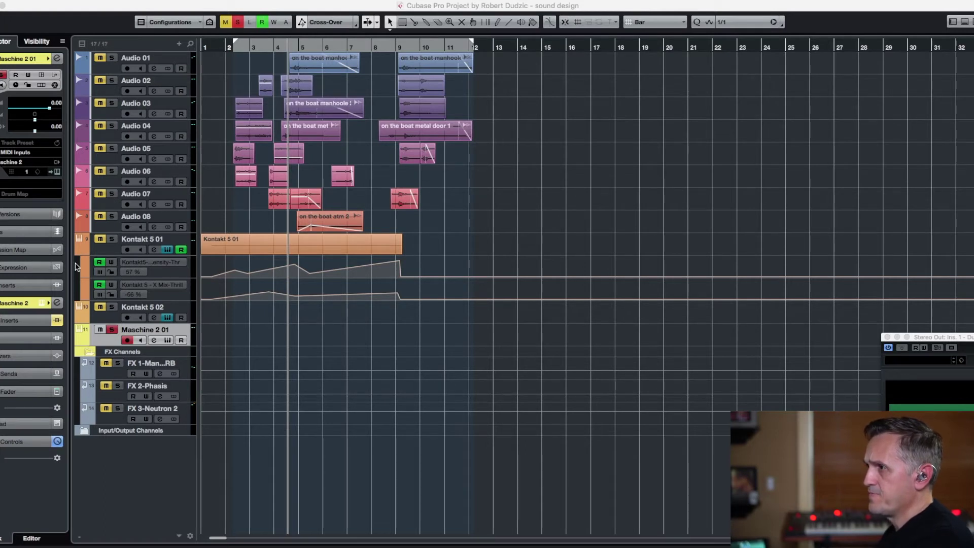
left_click(57, 172)
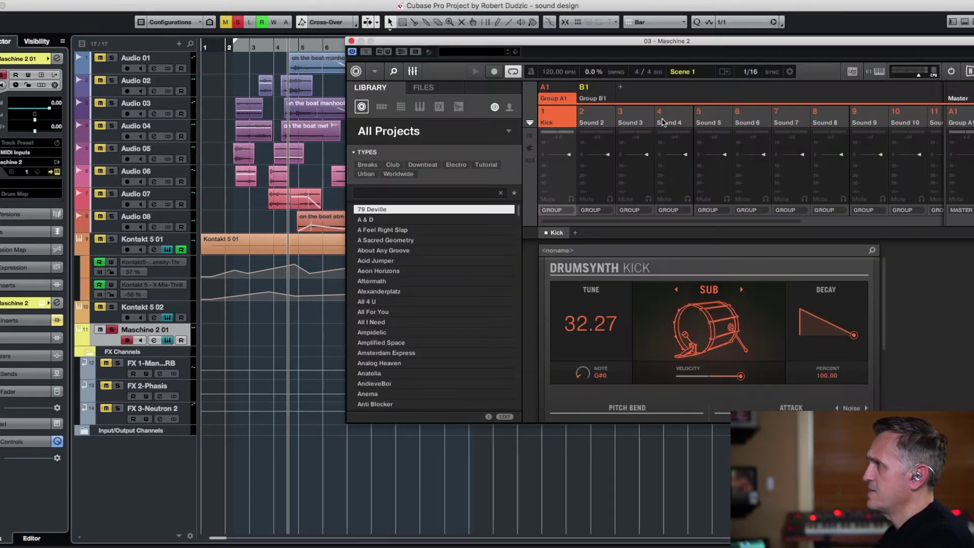
left_click_drag(630, 44, 626, 40)
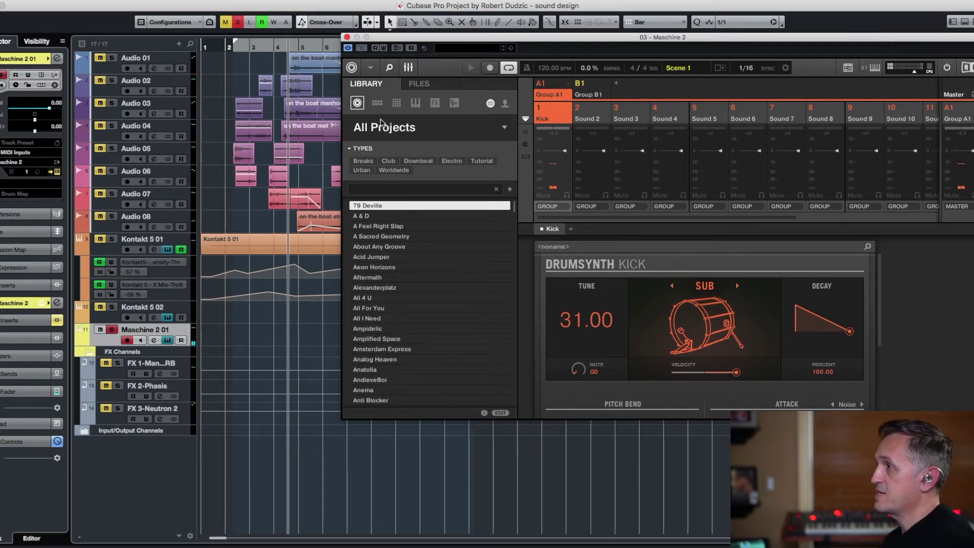
Close Maschine 2, check the track's MangledVerb insert, and unsolo Maschine 2 01
left_click(347, 37)
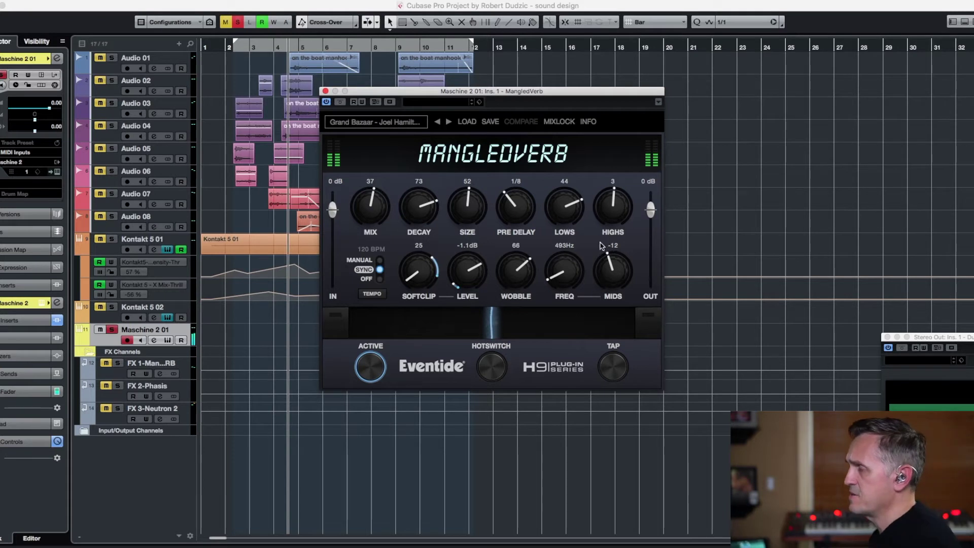
left_click(325, 92)
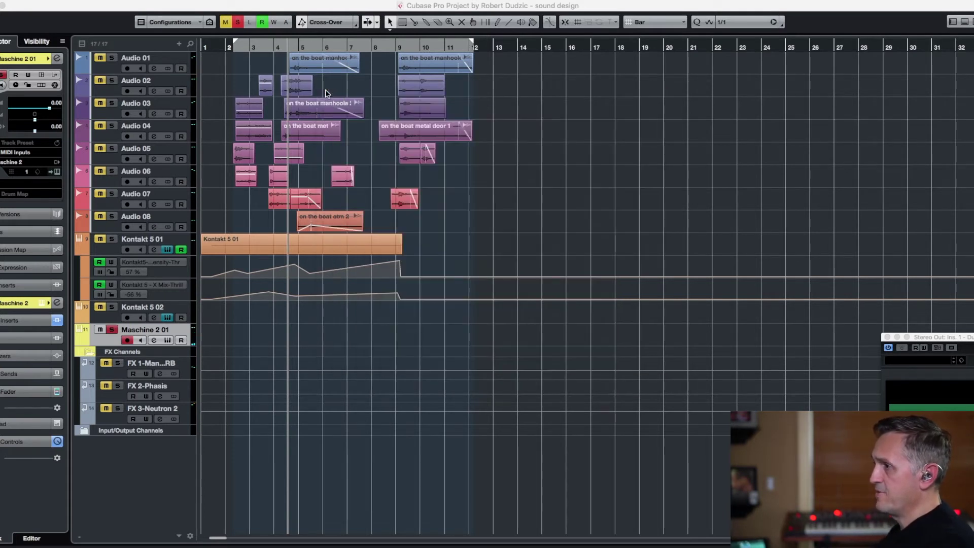
left_click(111, 330)
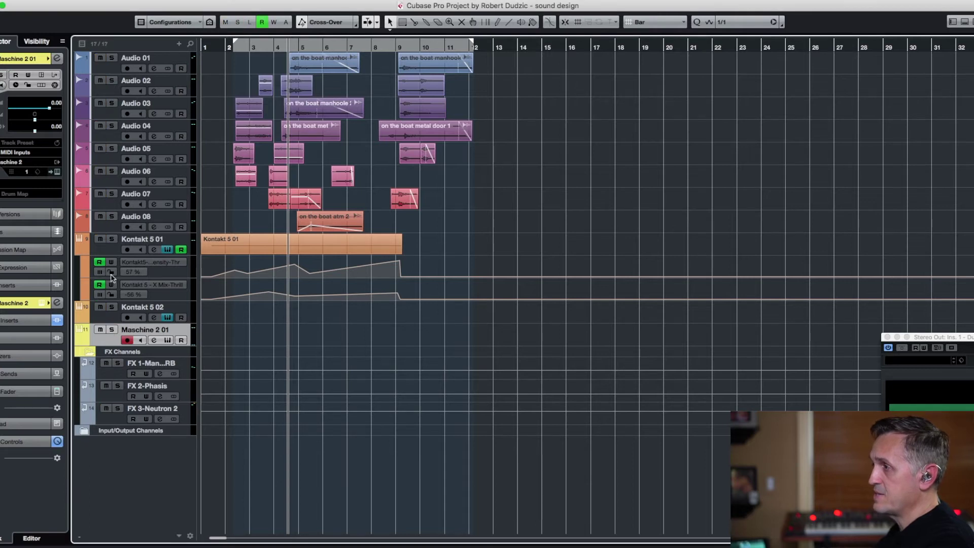
Solo the Kontakt 5 01 track and audition the Thrill instrument while moving its XY control up and to the right
left_click(232, 47)
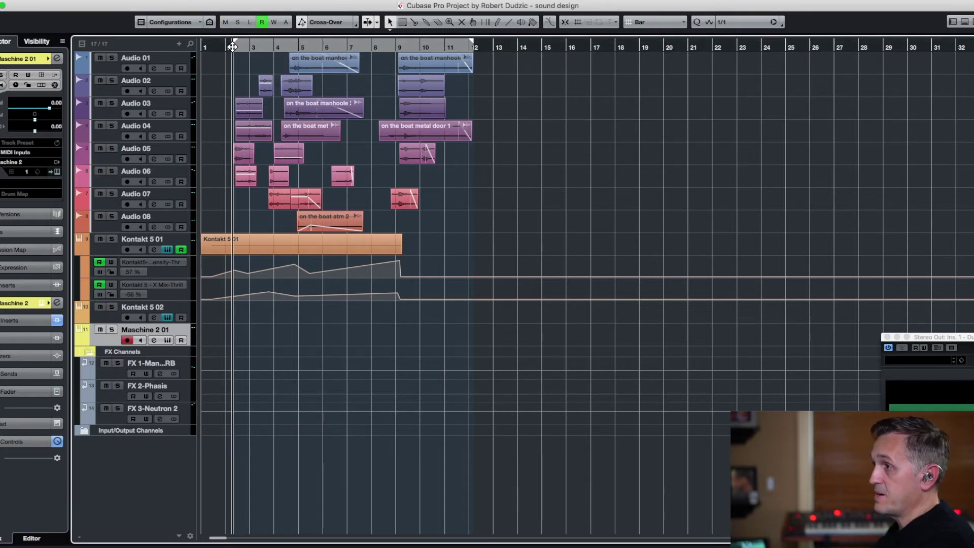
left_click(108, 253)
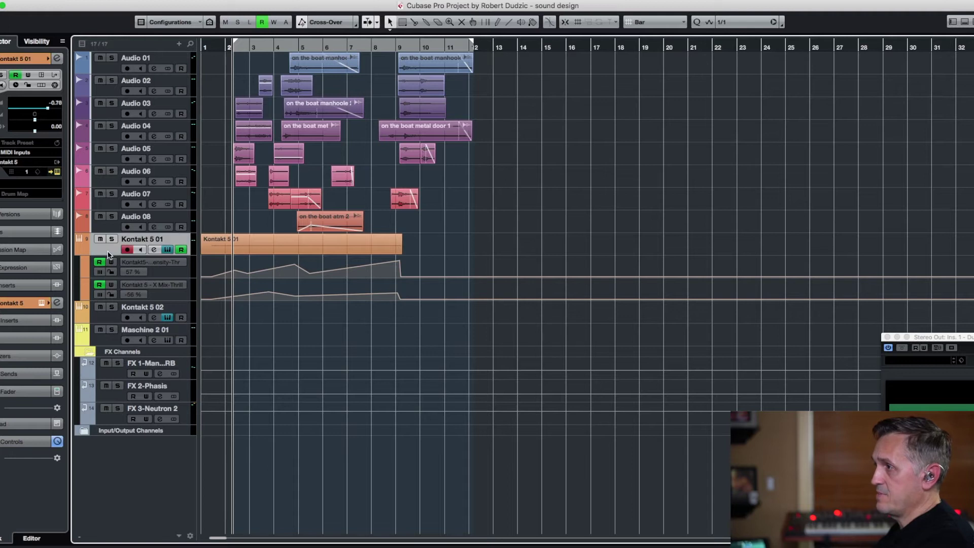
left_click(111, 239)
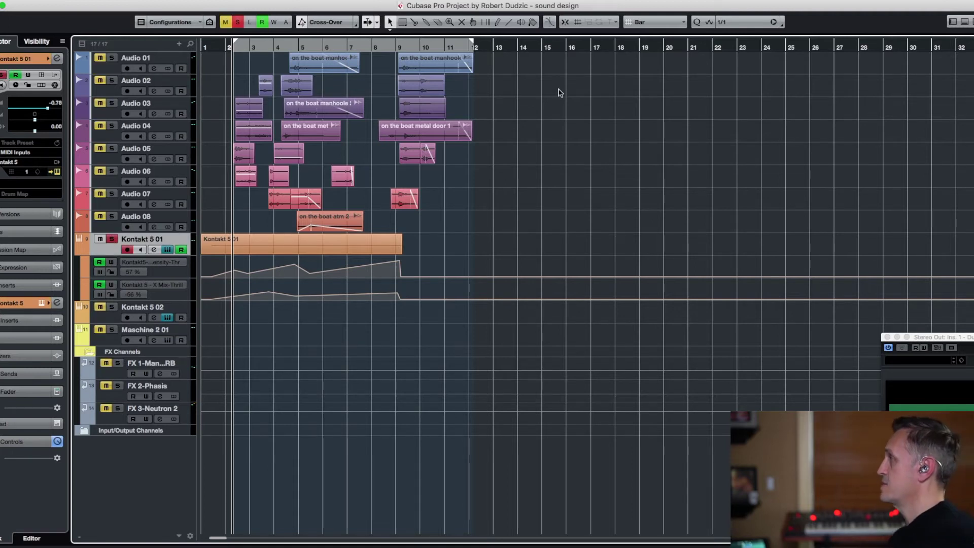
left_click_drag(971, 172, 416, 78)
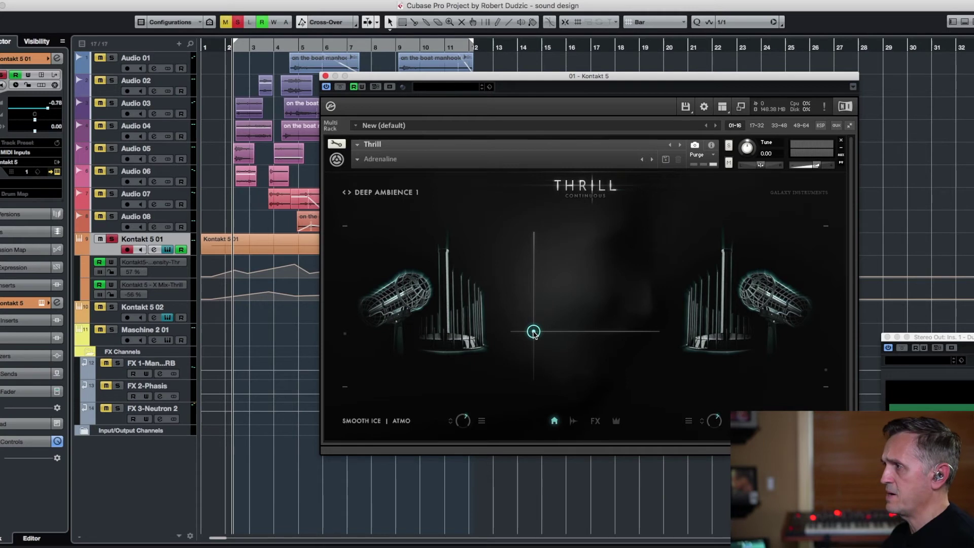
left_click_drag(534, 333, 621, 254)
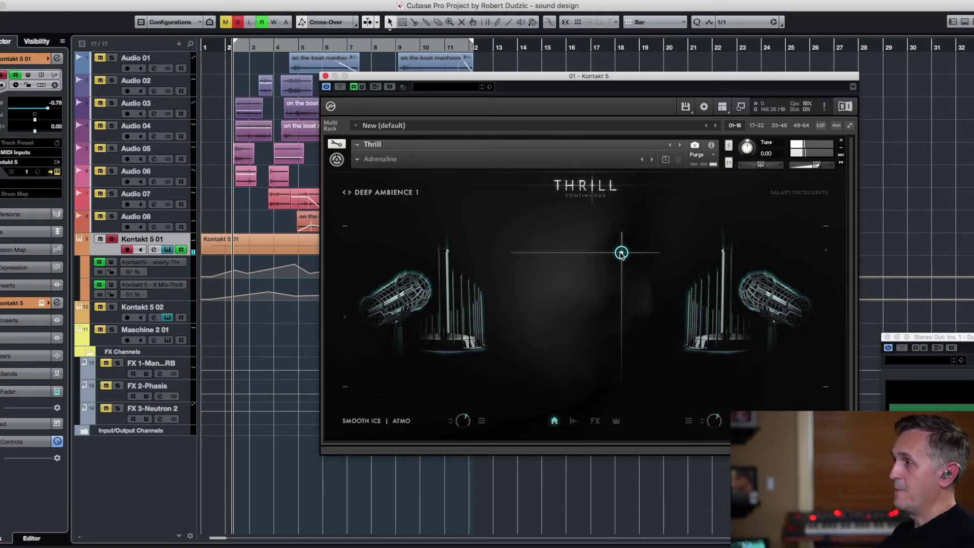
left_click_drag(383, 76, 601, 65)
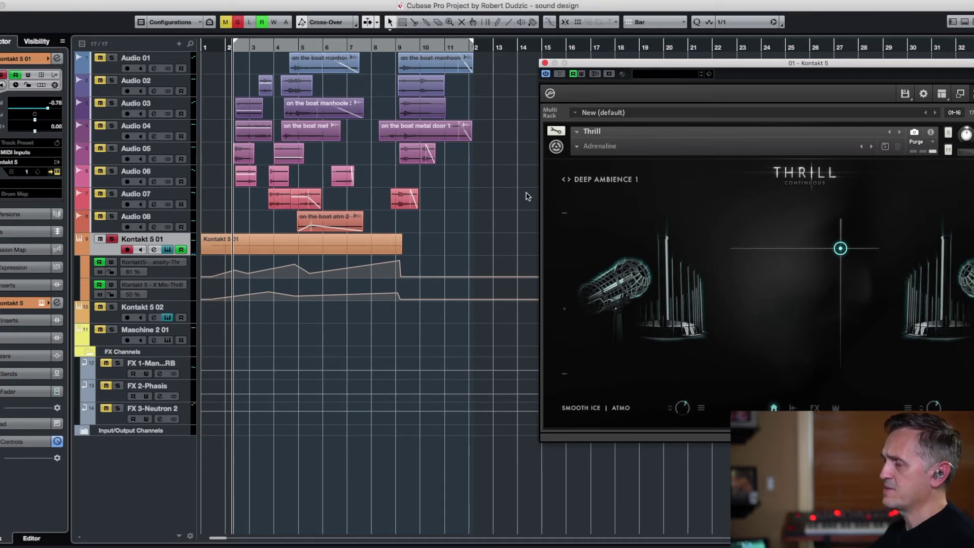
left_click(545, 63)
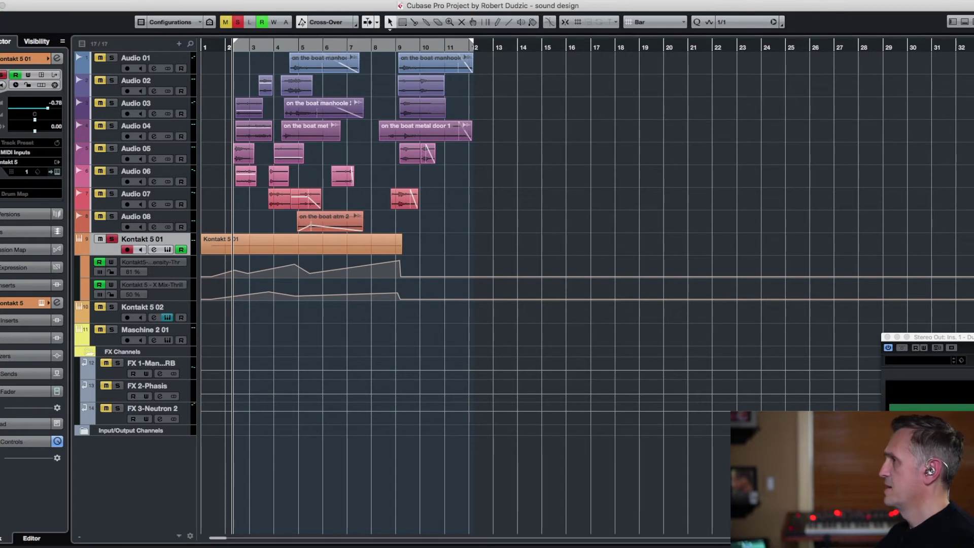
Bring up the Neutron 2 plug-in of FX 3 and deactivate all solos
left_click_drag(973, 37, 630, 45)
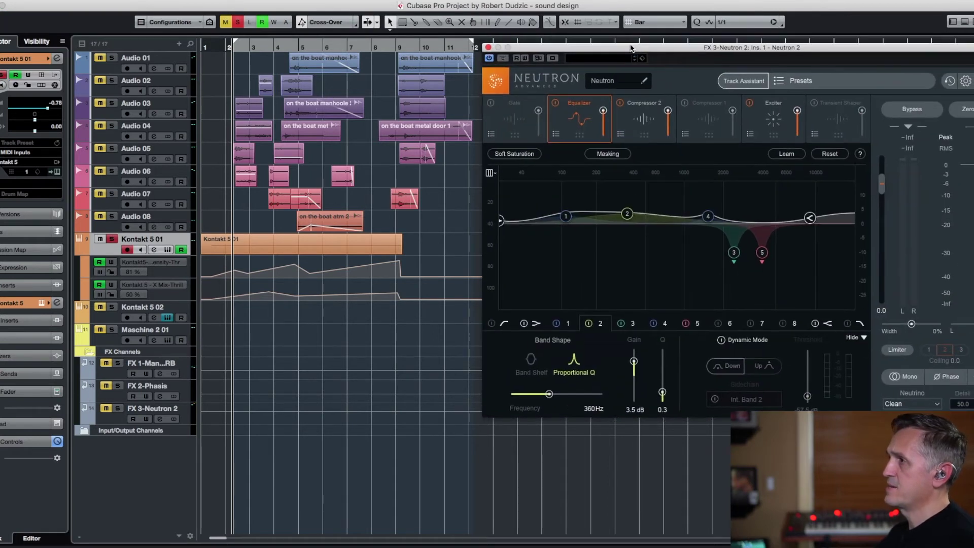
left_click(237, 22)
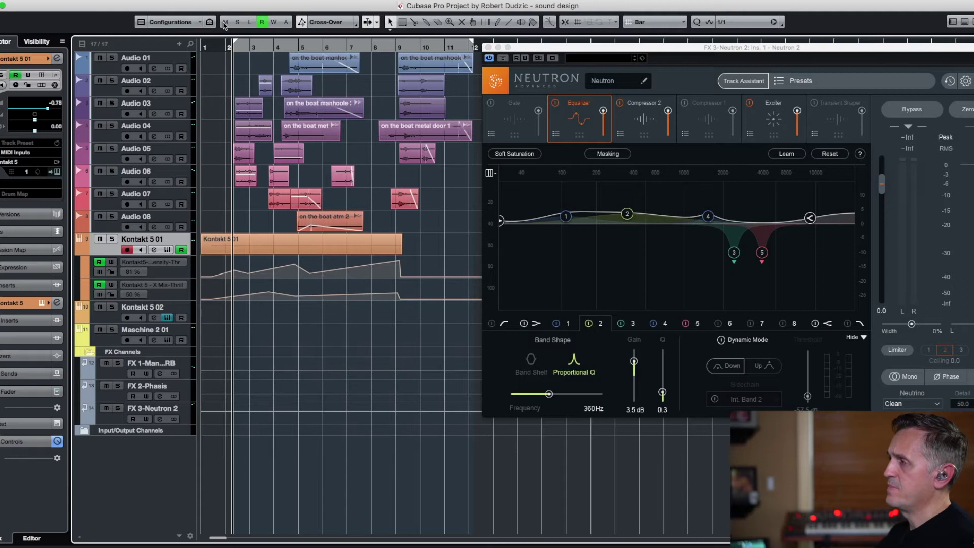
left_click_drag(565, 51, 474, 80)
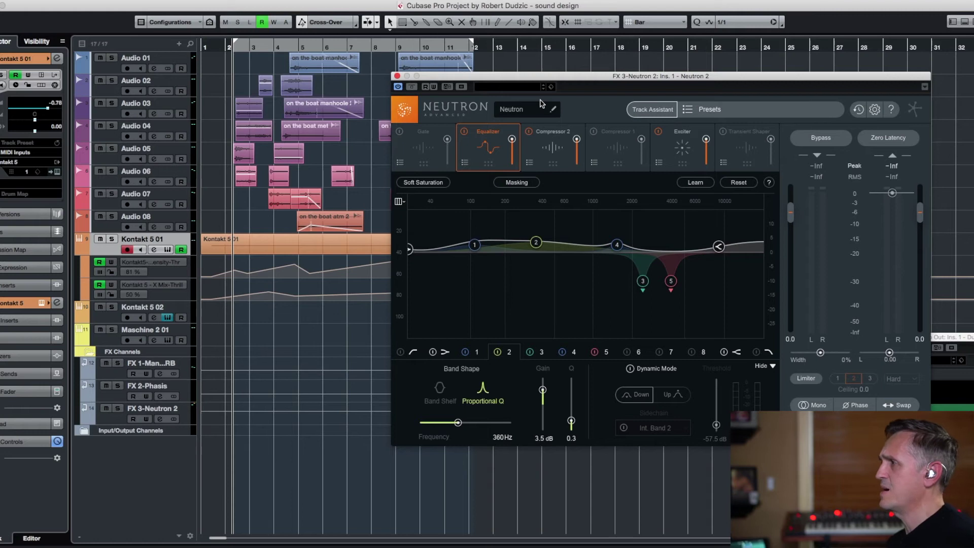
Look through Neutron's global presets, play the full arrangement from near bar 2, and close Neutron
left_click(726, 116)
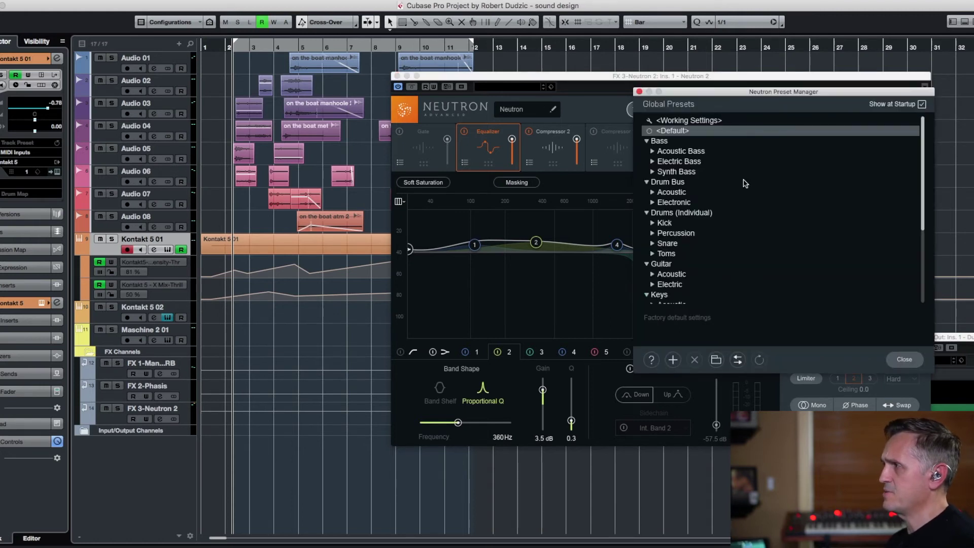
scroll(745, 183, "down", 4)
scroll(745, 183, "up", 4)
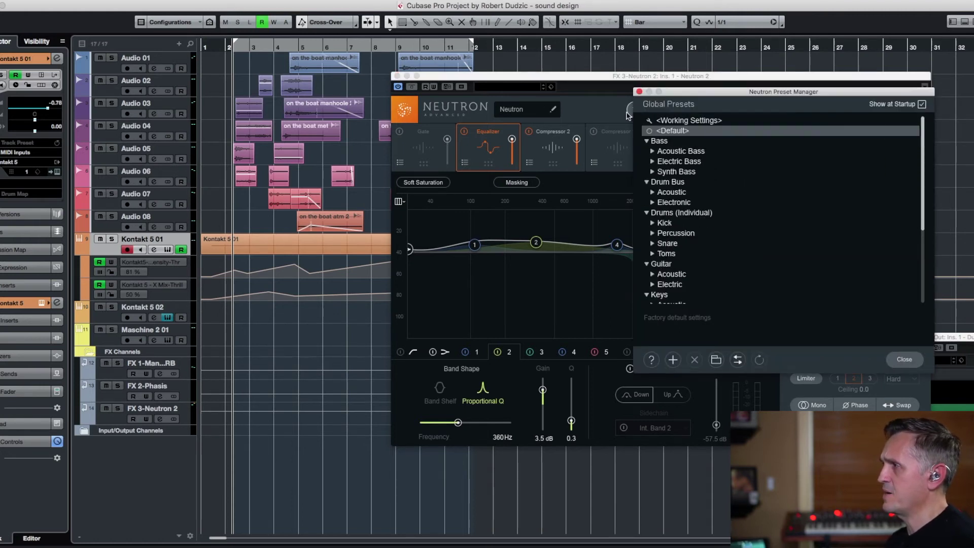
left_click(639, 92)
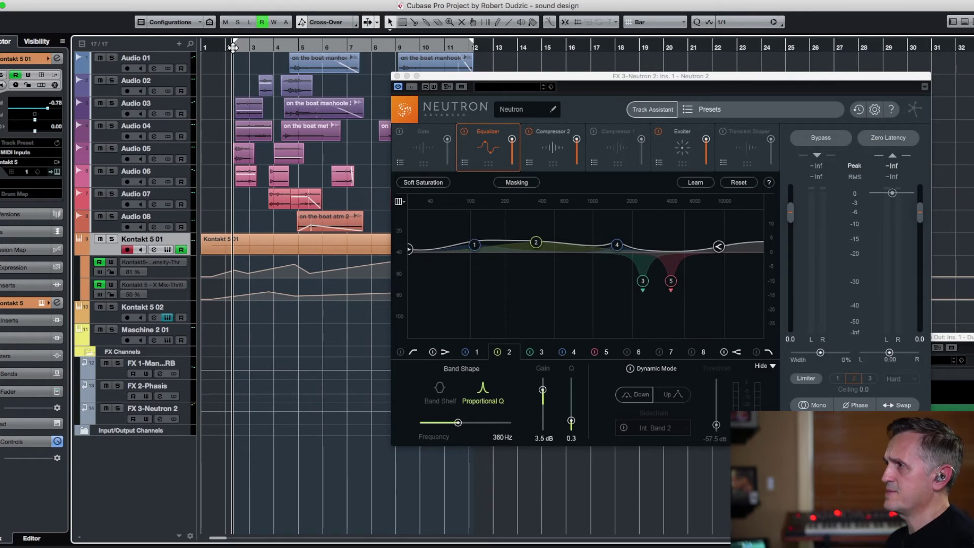
key("space")
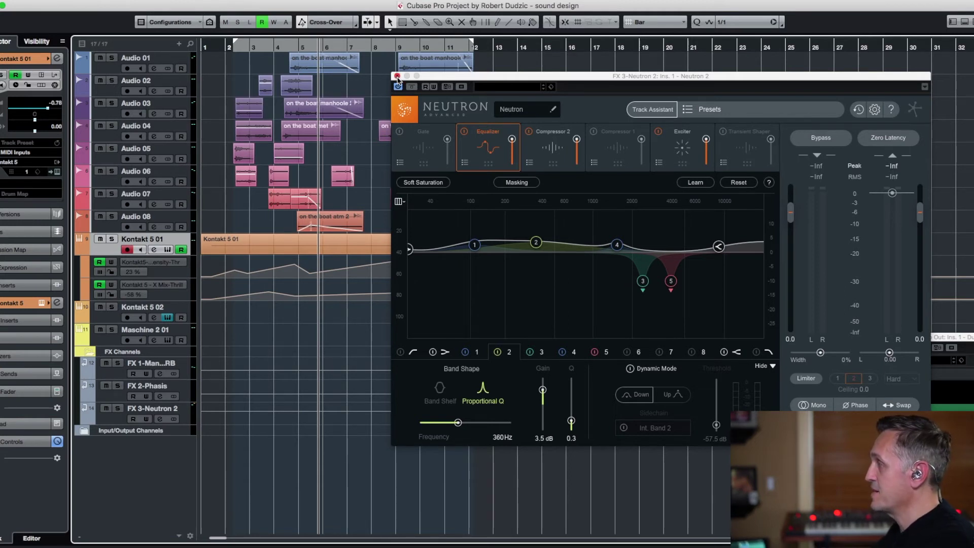
left_click(397, 76)
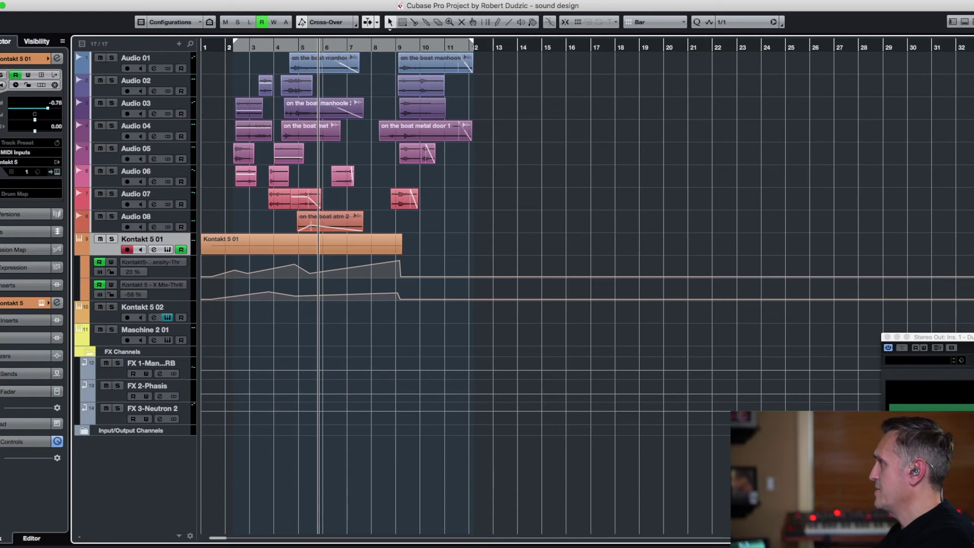
Show the MixConsole below the project, select tracks Audio 01 to Audio 08, and close the PSP Xenon plug-in
left_click(964, 22)
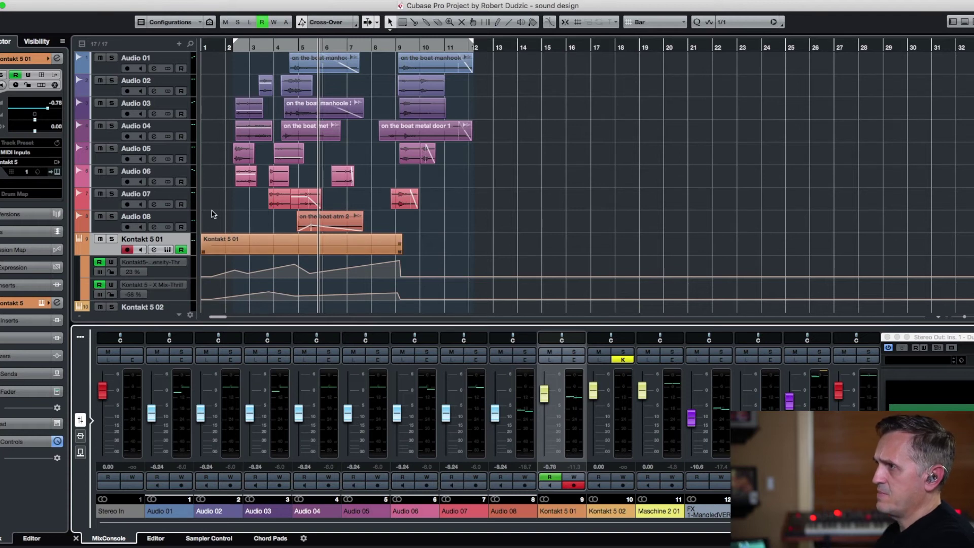
left_click(96, 66)
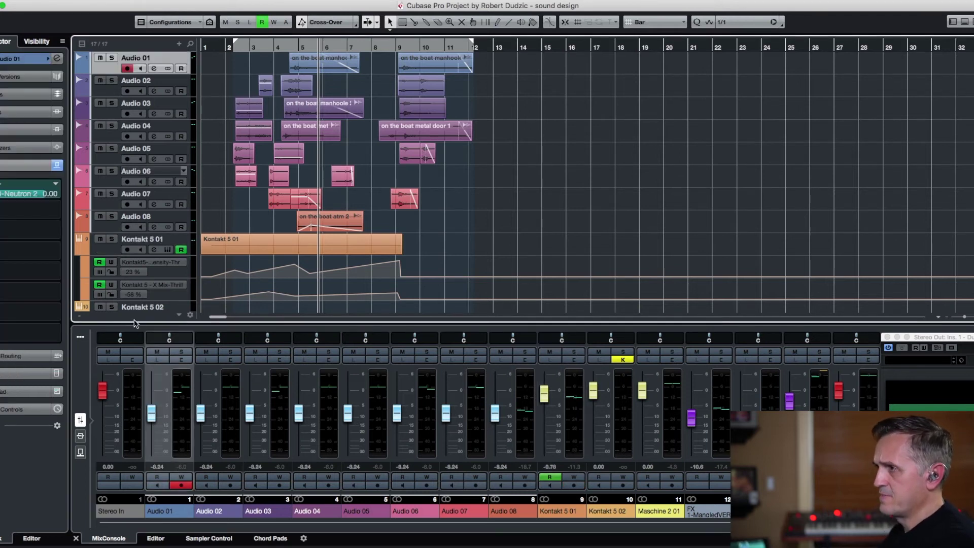
left_click(106, 232, "shift")
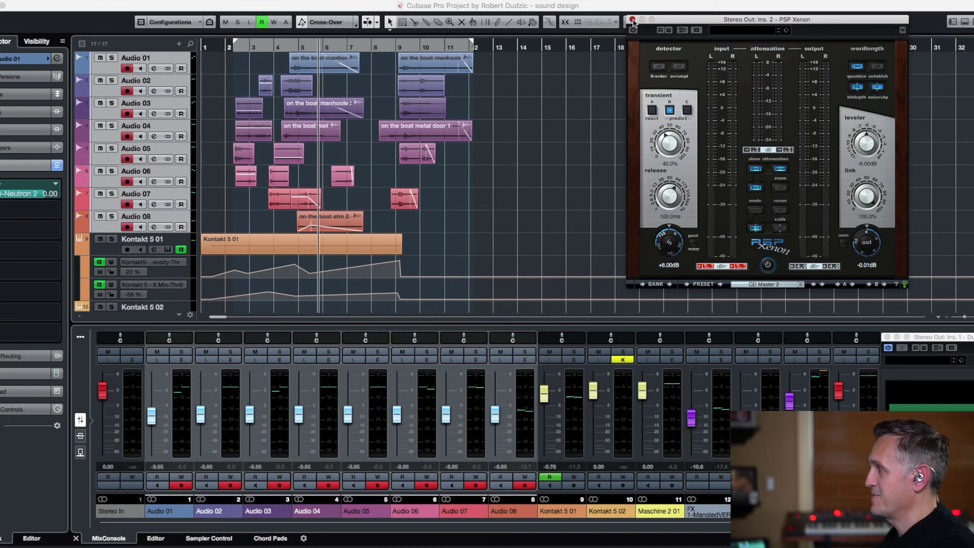
left_click(632, 20)
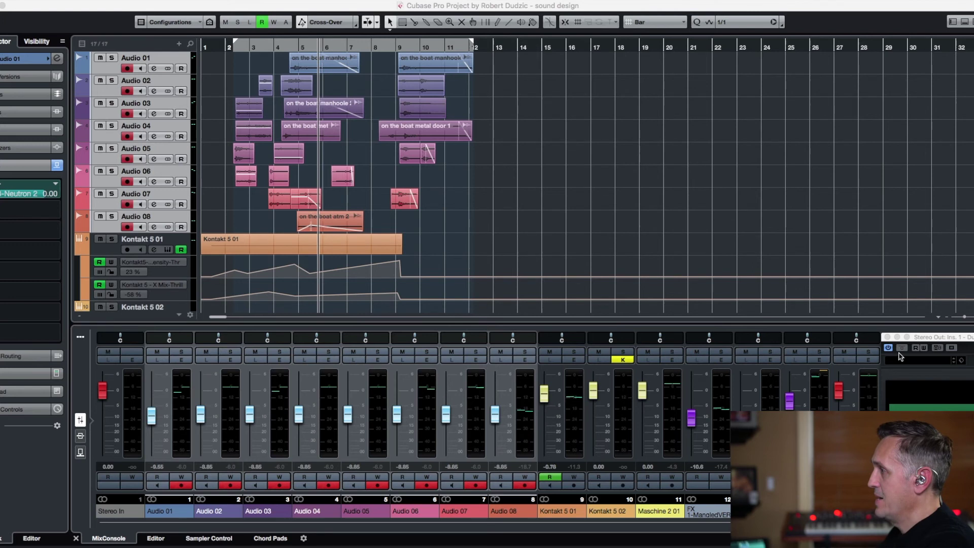
Move the Stereo Out DualFilter window over the empty arrangement area, set playback to begin near bar 2, and lower the filter's Position to about -86.1
left_click(936, 338)
left_click_drag(936, 338, 772, 115)
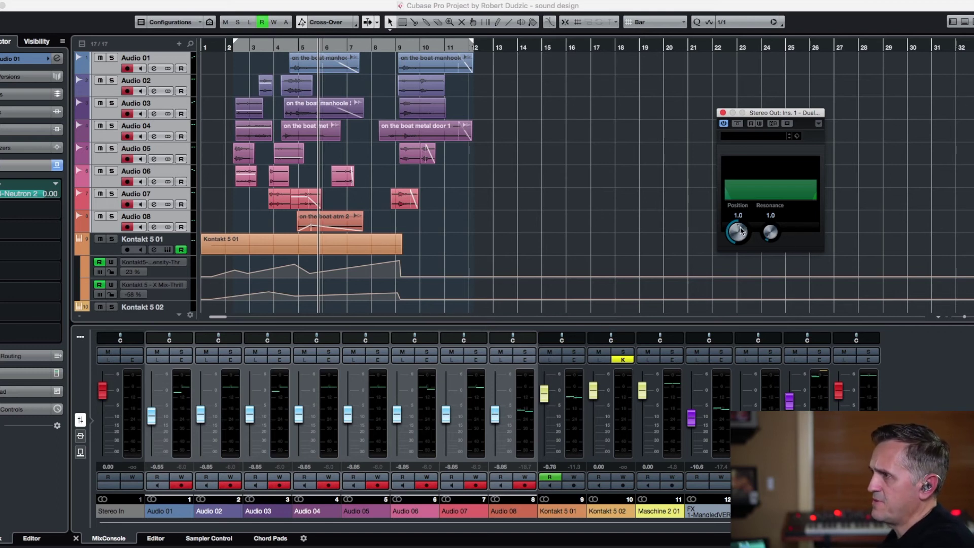
left_click(231, 49)
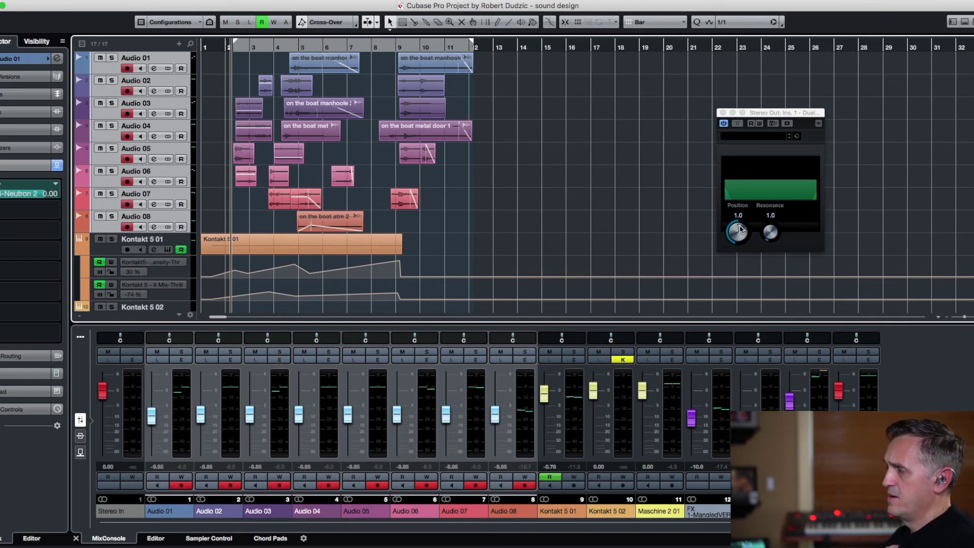
left_click_drag(740, 229, 739, 276)
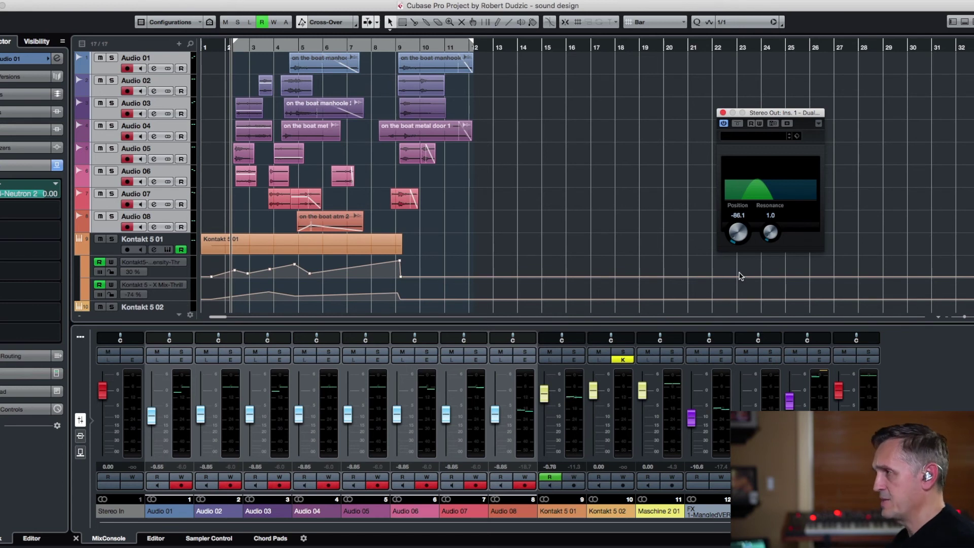
Play the arrangement twice from near bar 2 while sweeping the DualFilter Position through about -59.4 and -71.3, ending around -21.8
key("space")
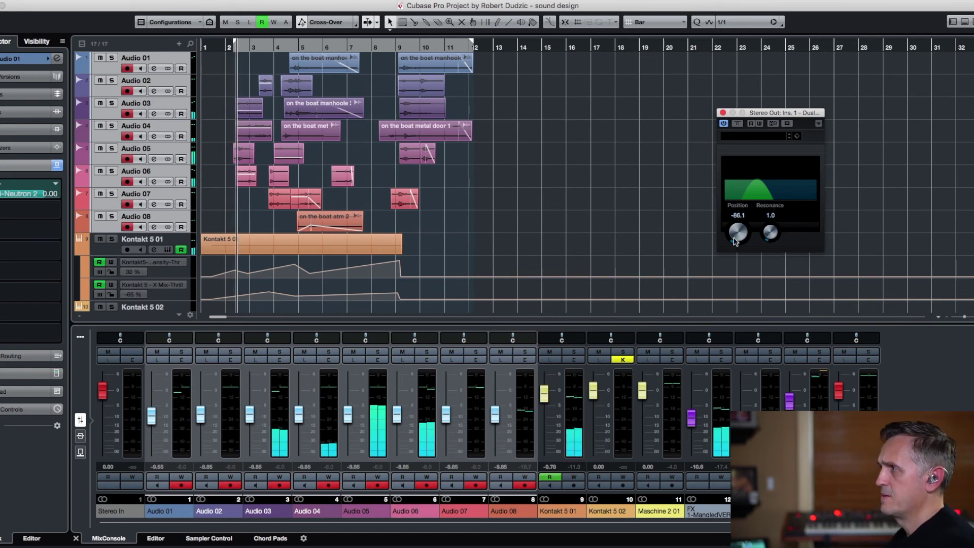
mouse_move(735, 242)
left_mouse_down()
mouse_move(731, 205)
mouse_move(736, 226)
left_mouse_up()
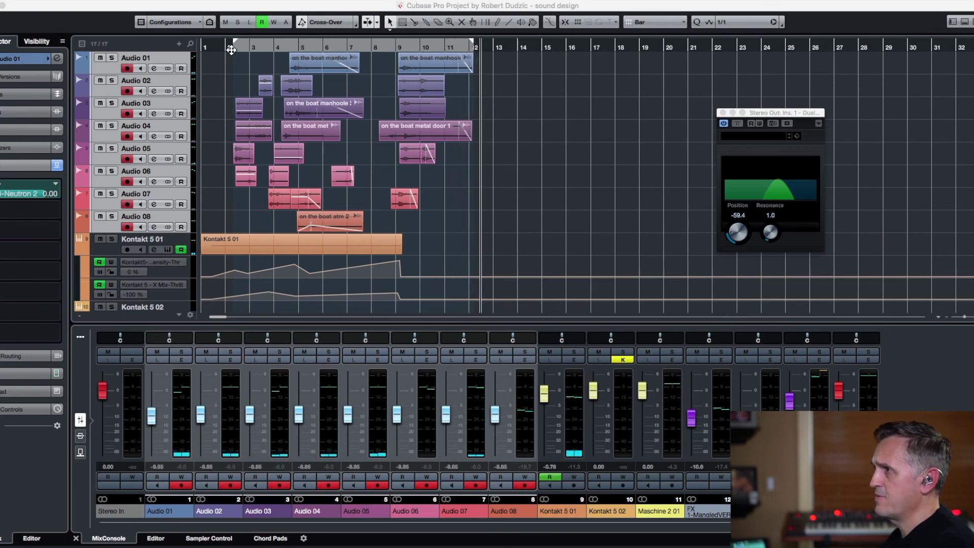
left_click(636, 223)
key("space")
mouse_move(737, 231)
left_mouse_down()
mouse_move(727, 212)
mouse_move(729, 229)
left_mouse_up()
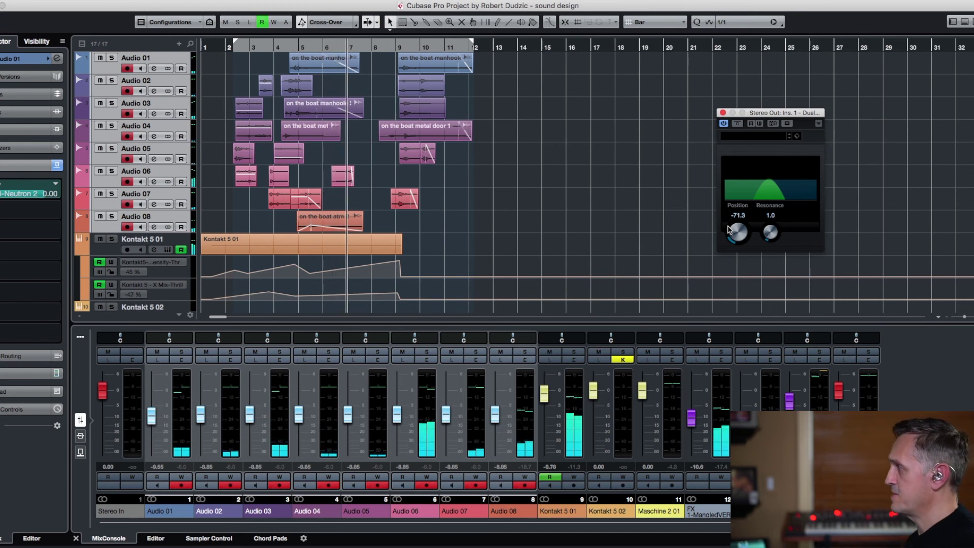
left_click_drag(728, 229, 732, 228)
left_click_drag(731, 225, 728, 205)
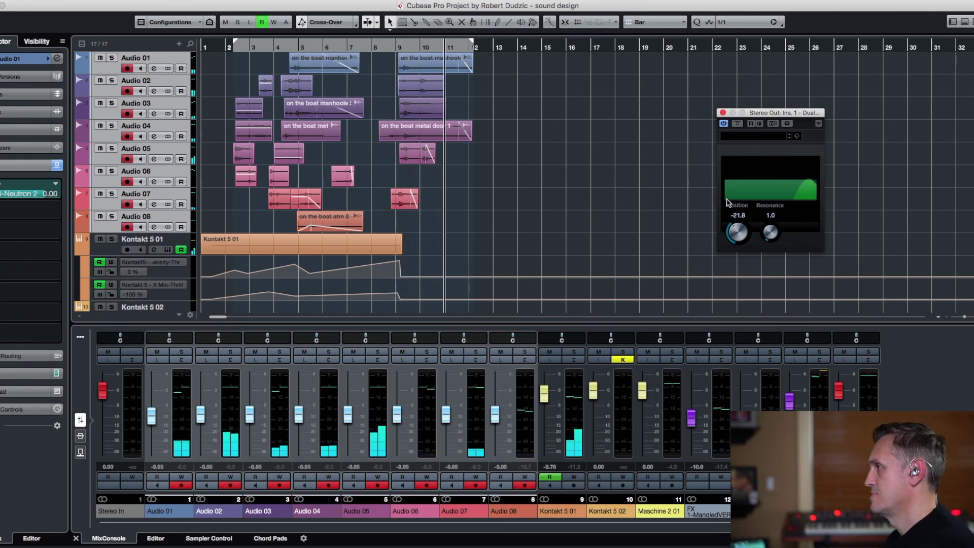